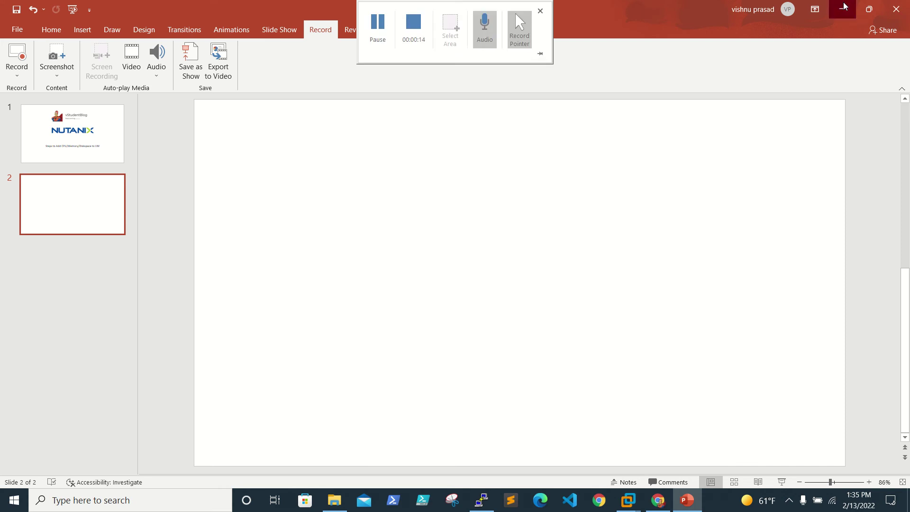
# Minimize the PowerPoint presentation to show the vStudentBlog desktop
pyautogui.click(845, 7)
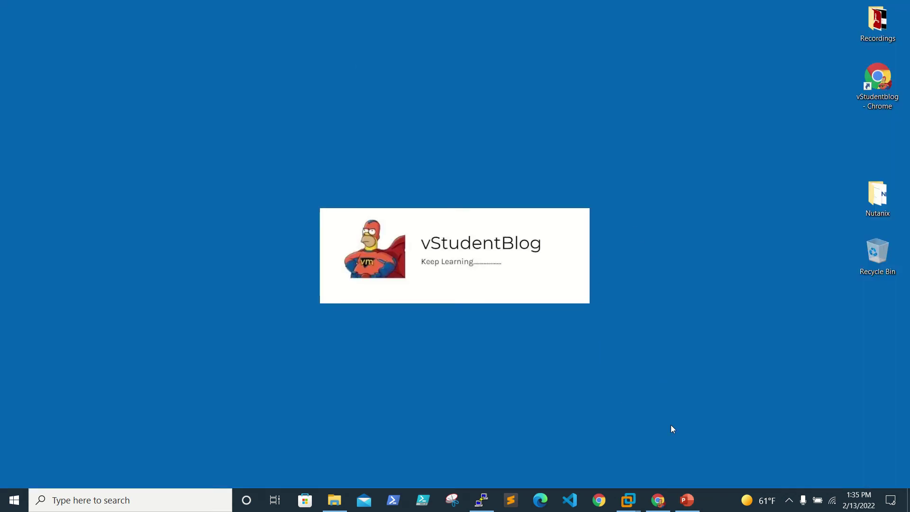
# Bring Chrome forward and open VSBW01's action menu in the Prism VM table
pyautogui.click(660, 499)
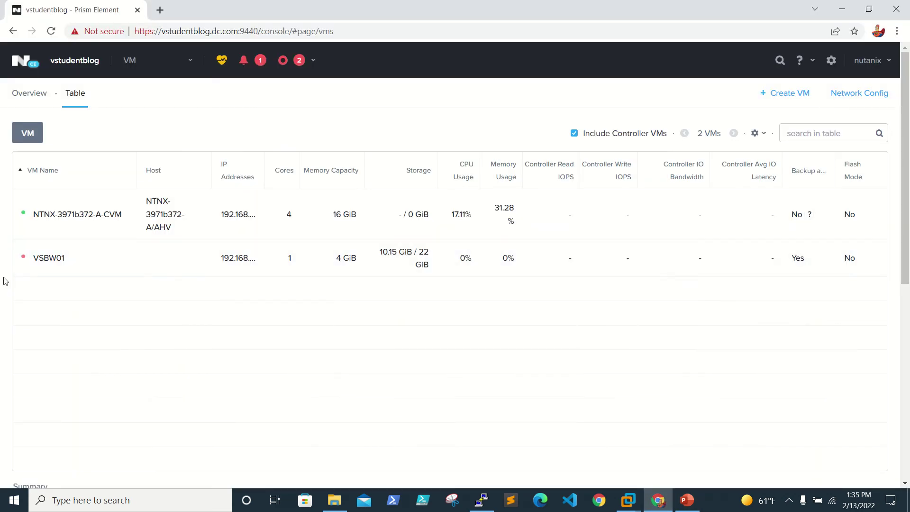
pyautogui.click(66, 260)
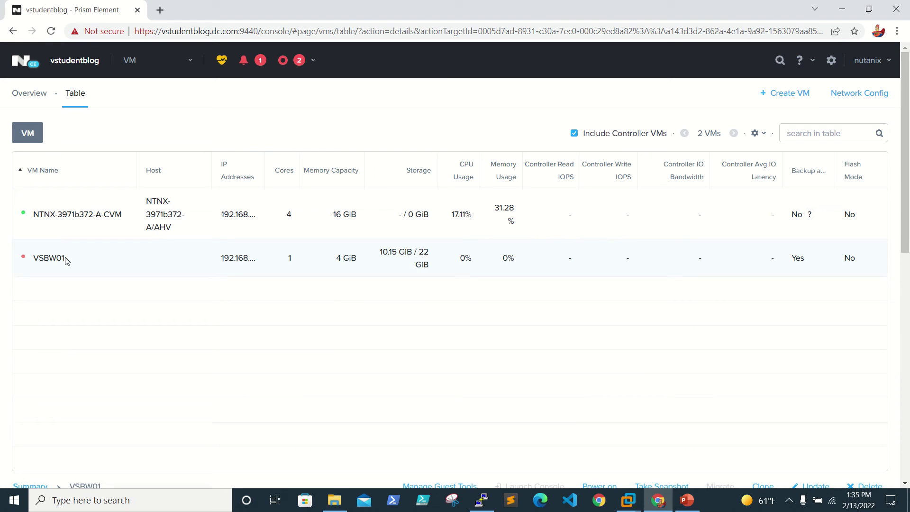
pyautogui.rightClick(66, 260)
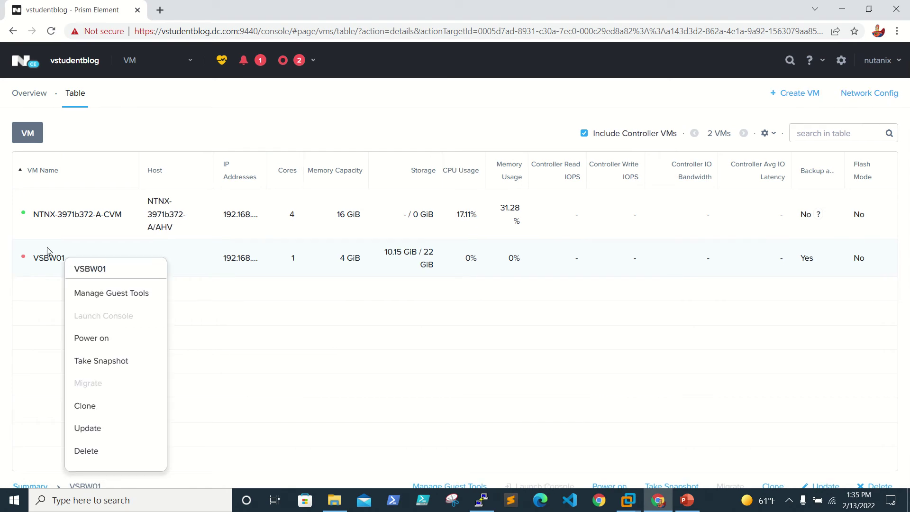
pyautogui.click(49, 259)
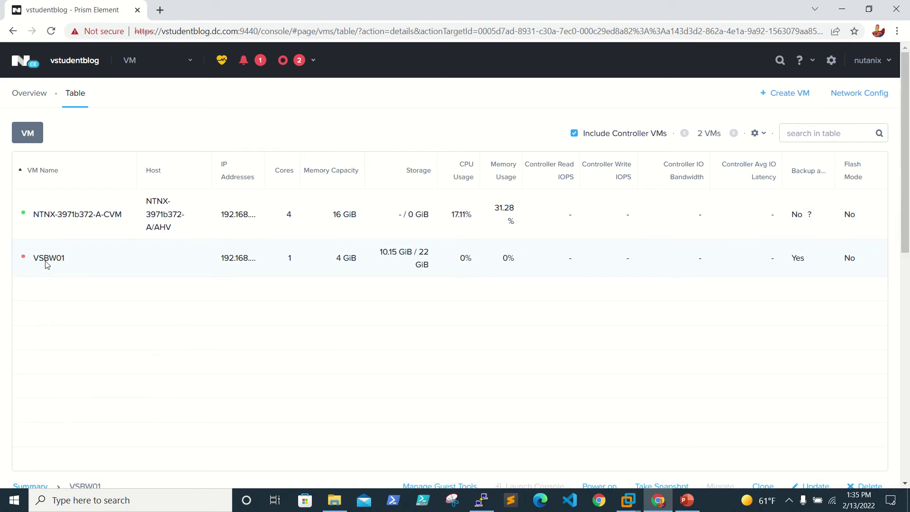
pyautogui.rightClick(47, 264)
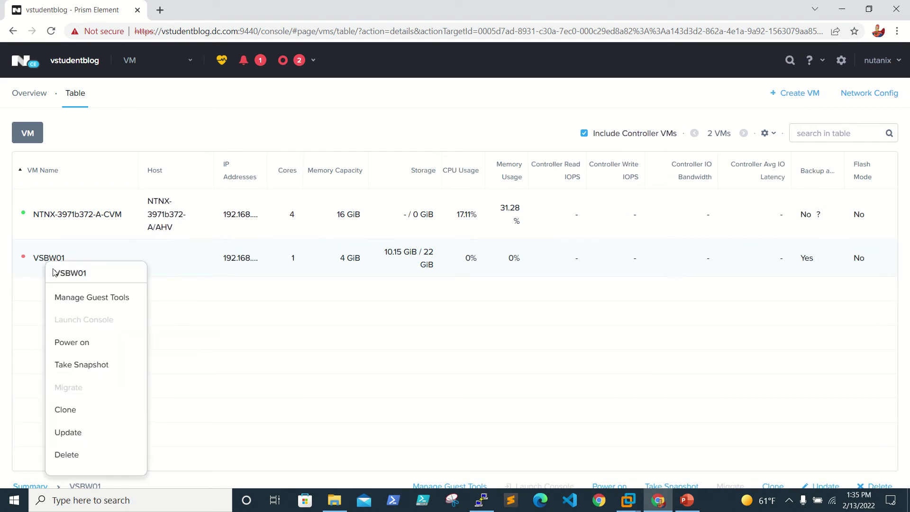
# In VSBW01's update settings, set vCPU(s) to 2 and memory to 5 GiB
pyautogui.click(85, 439)
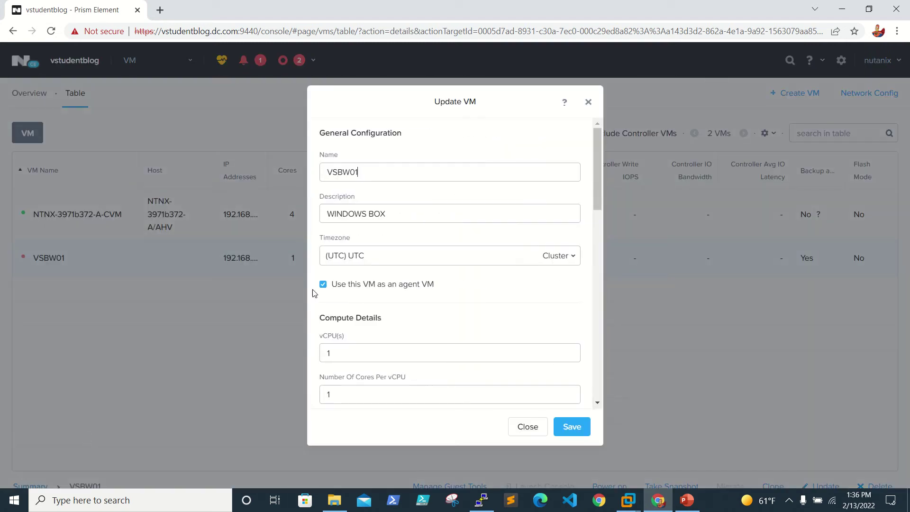
pyautogui.scroll(-2, 419, 261)
pyautogui.scroll(-1, 419, 262)
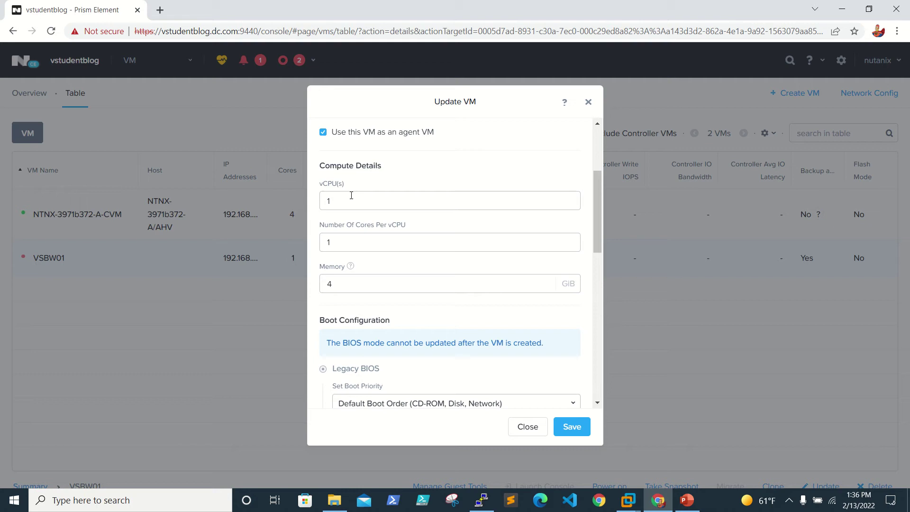
pyautogui.moveTo(351, 197); pyautogui.dragTo(278, 190)
pyautogui.write('2')
pyautogui.scroll(-1, 420, 237)
pyautogui.moveTo(390, 236); pyautogui.dragTo(279, 233)
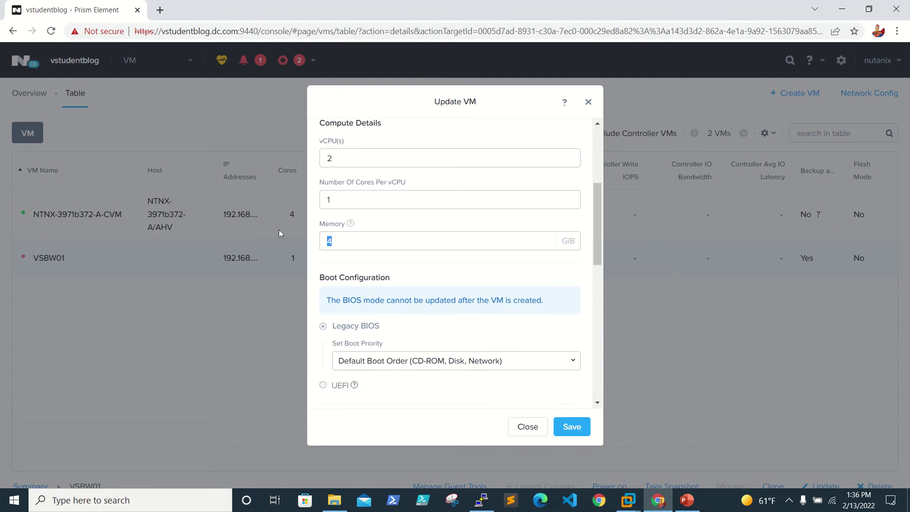
pyautogui.write('5')
pyautogui.scroll(-5, 474, 284)
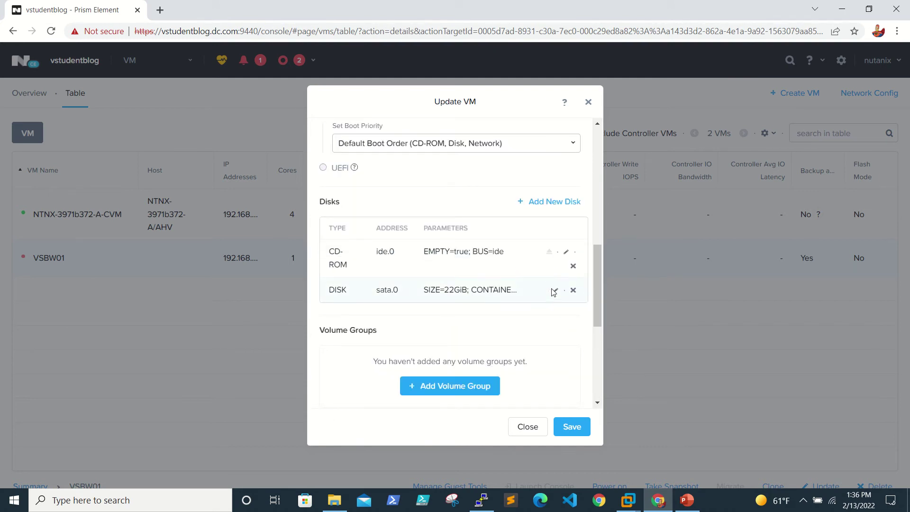
# Resize the VM's disk from 22 GiB to 24 GiB
pyautogui.click(556, 292)
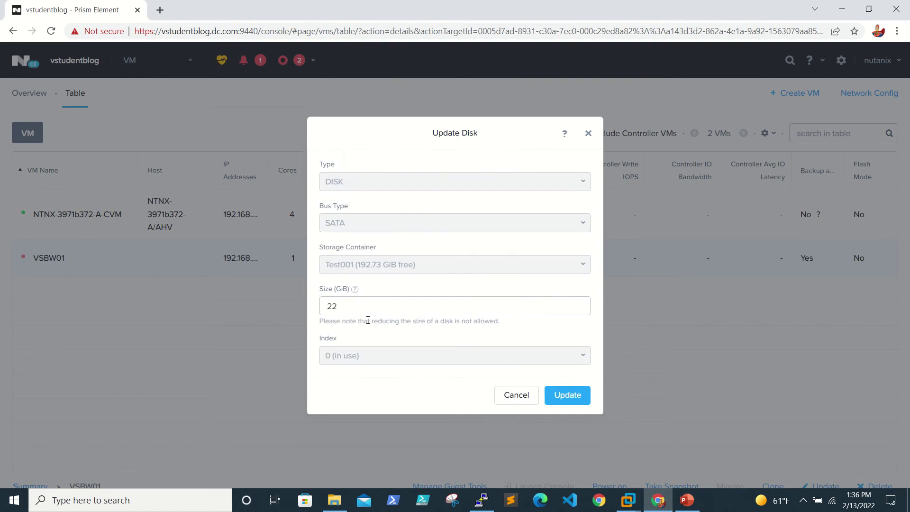
pyautogui.moveTo(349, 306); pyautogui.dragTo(282, 299)
pyautogui.write('24')
pyautogui.click(572, 403)
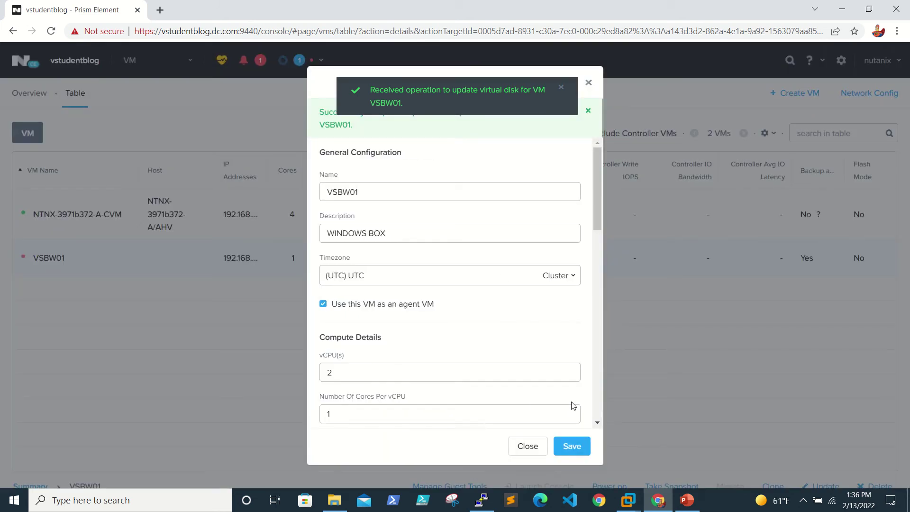
# Save VSBW01's updated configuration and power the VM on
pyautogui.click(579, 452)
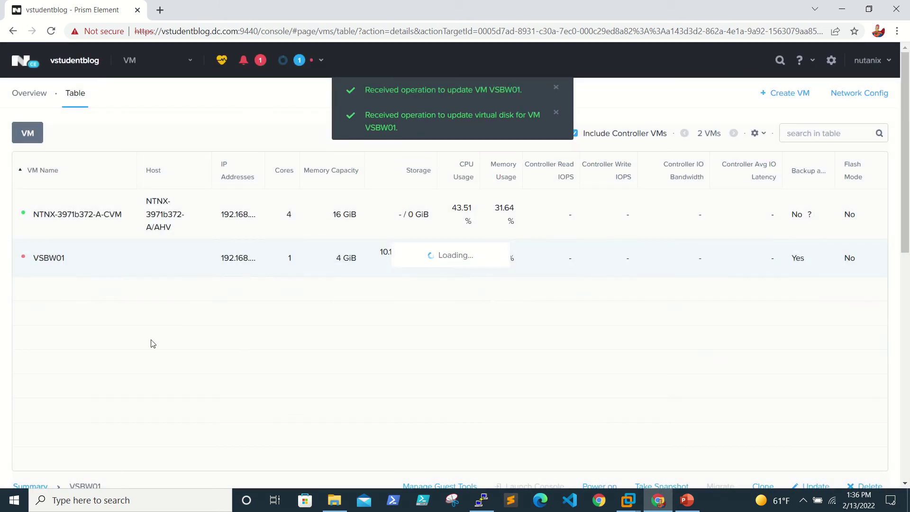
pyautogui.rightClick(53, 258)
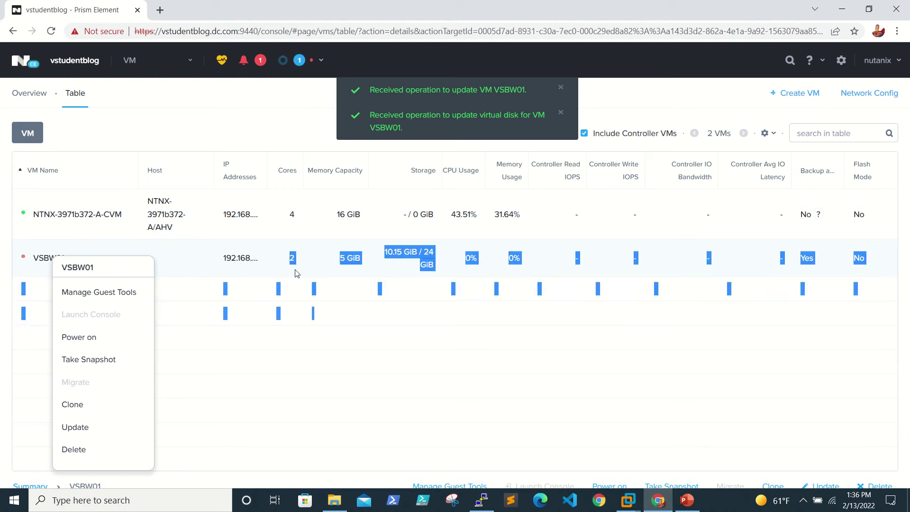
pyautogui.click(331, 306)
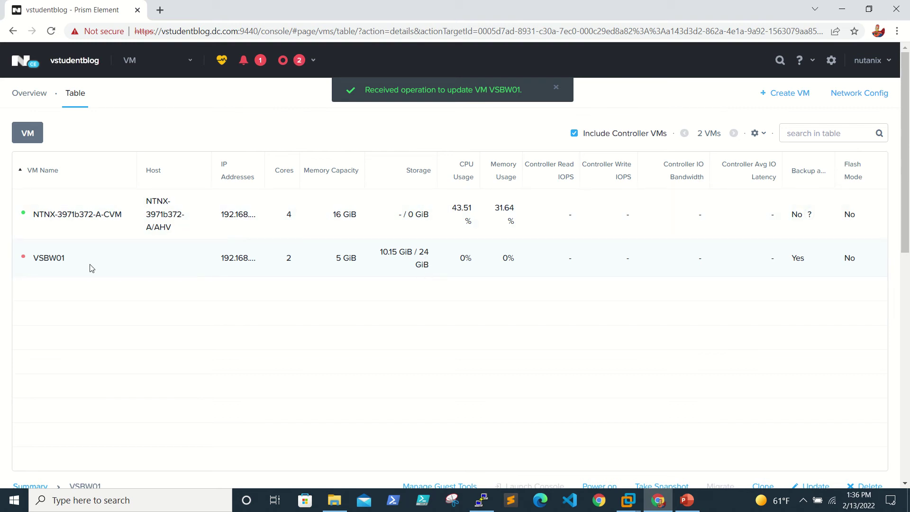
pyautogui.rightClick(58, 259)
pyautogui.click(102, 337)
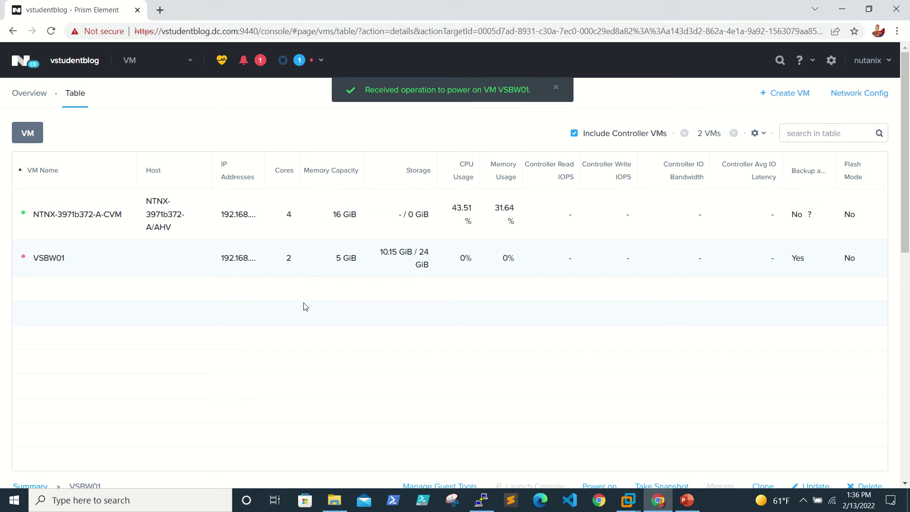
# Power on VSBW01 again from its action menu
pyautogui.rightClick(50, 259)
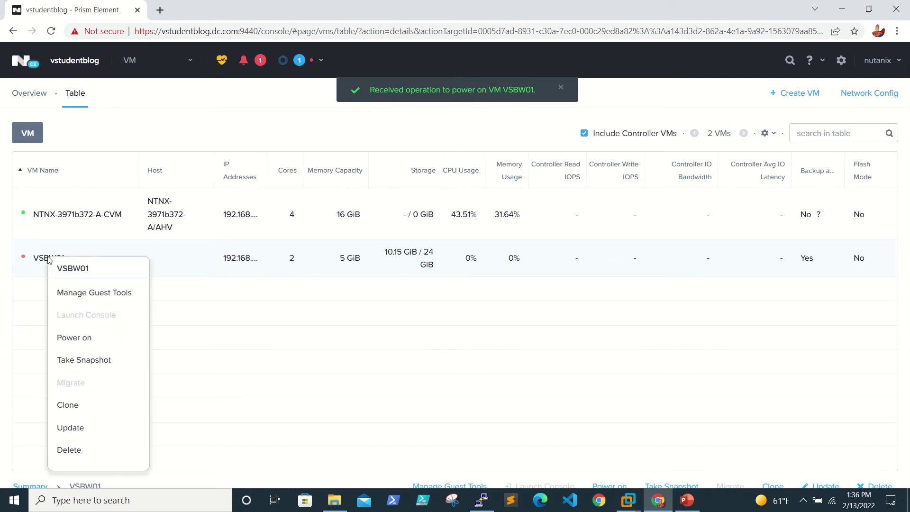
pyautogui.click(249, 353)
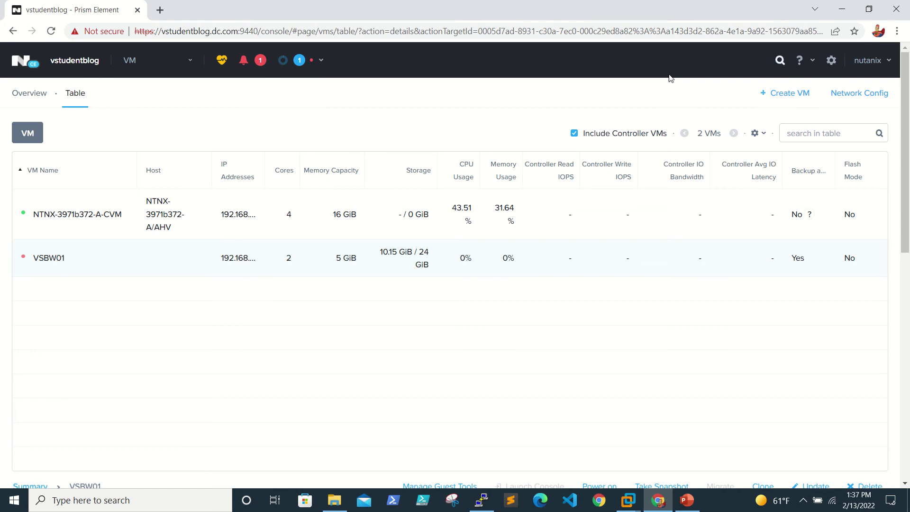
pyautogui.rightClick(48, 254)
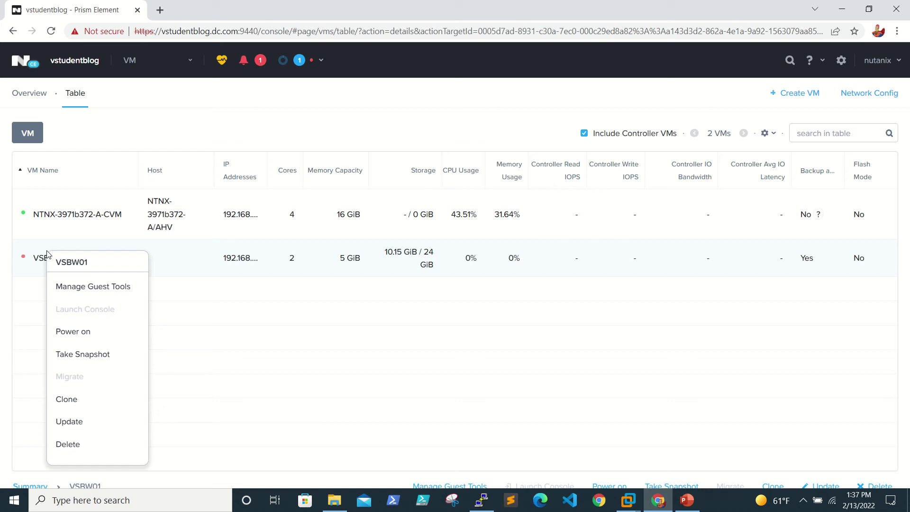
pyautogui.click(122, 335)
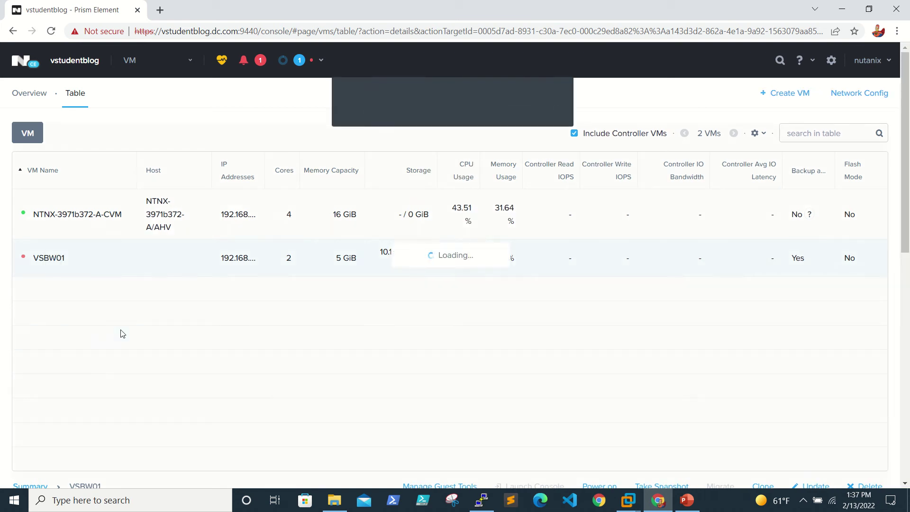
pyautogui.rightClick(59, 265)
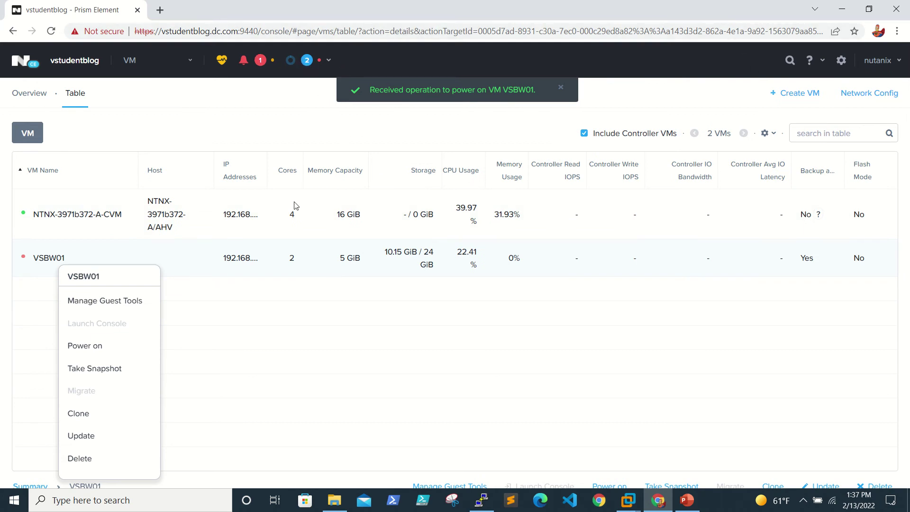
pyautogui.click(285, 329)
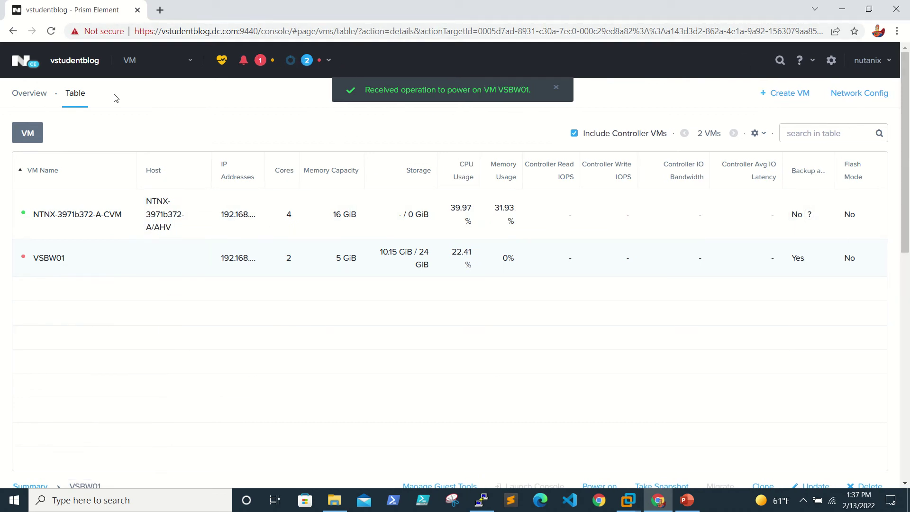
# Check the Recent Tasks list for VSBW01's power-on, then close it
pyautogui.moveTo(412, 3)
pyautogui.rightClick(57, 260)
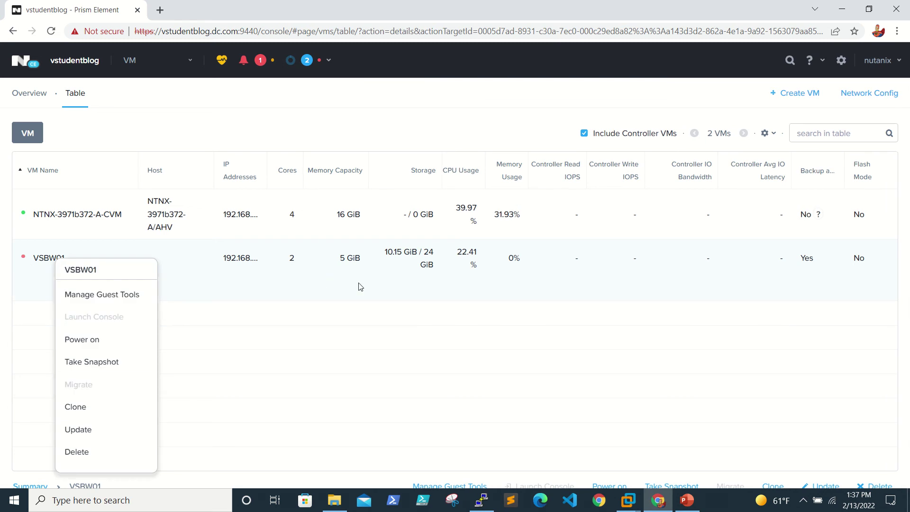
pyautogui.click(328, 60)
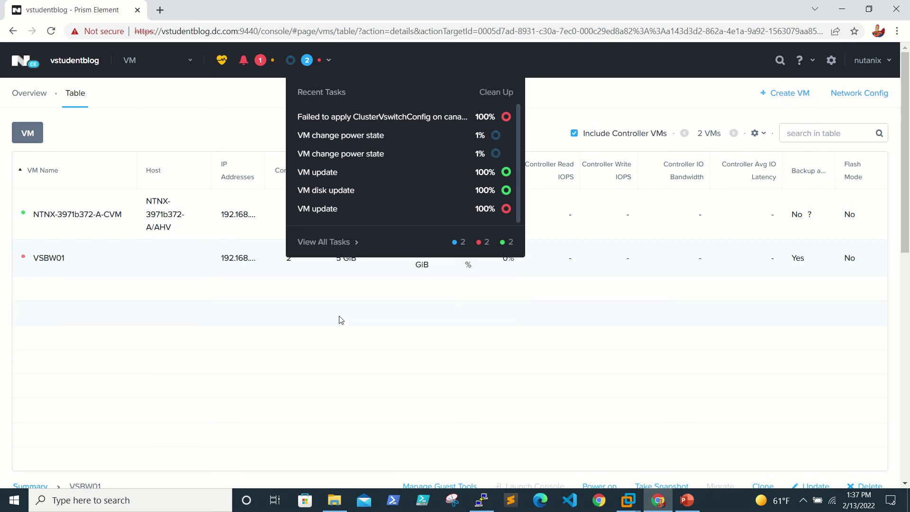
pyautogui.click(213, 335)
# Launch a console for VSBW01 from its right-click menu
pyautogui.moveTo(444, 11)
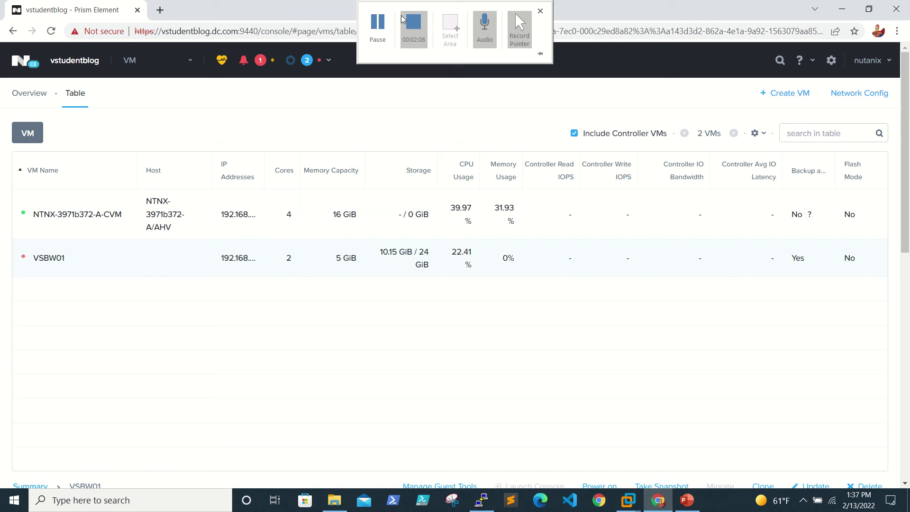
pyautogui.click(384, 27)
pyautogui.rightClick(43, 260)
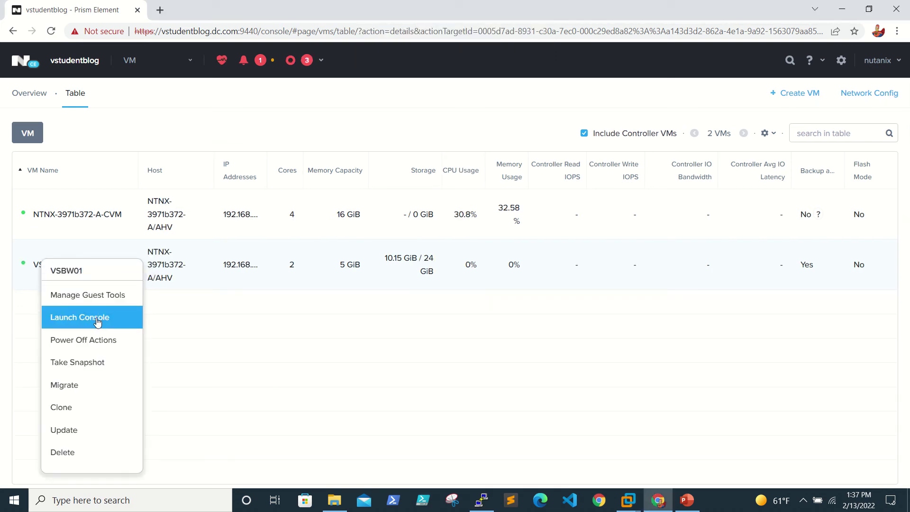
pyautogui.click(95, 318)
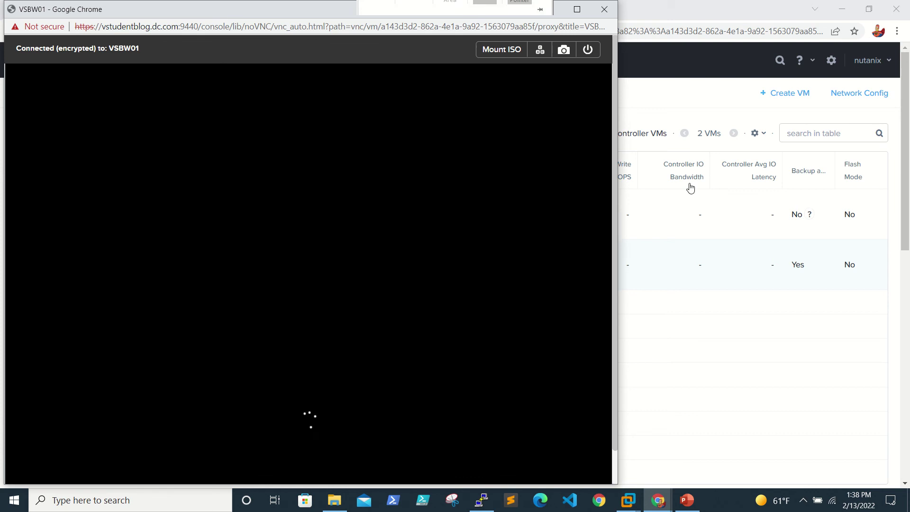
# Send Ctrl+Alt+Del and sign in to Windows as Administrator with the account password
pyautogui.moveTo(376, 4)
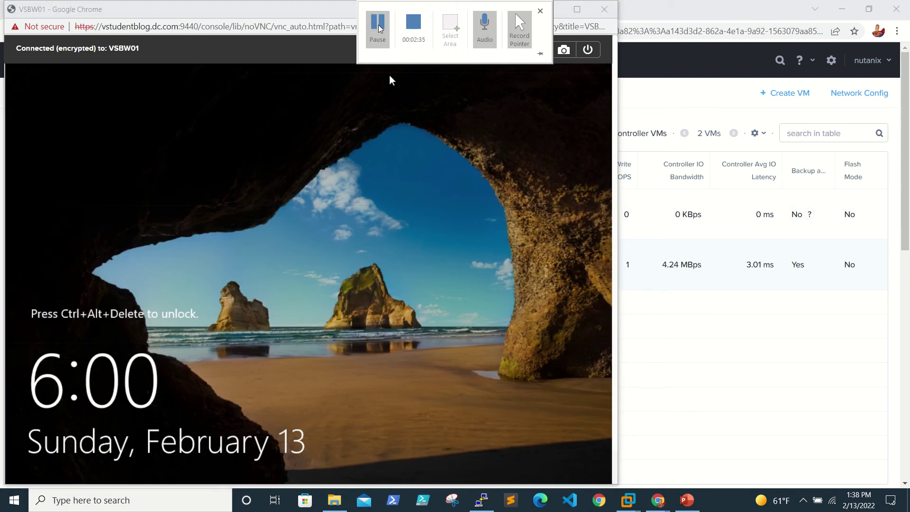
pyautogui.click(541, 50)
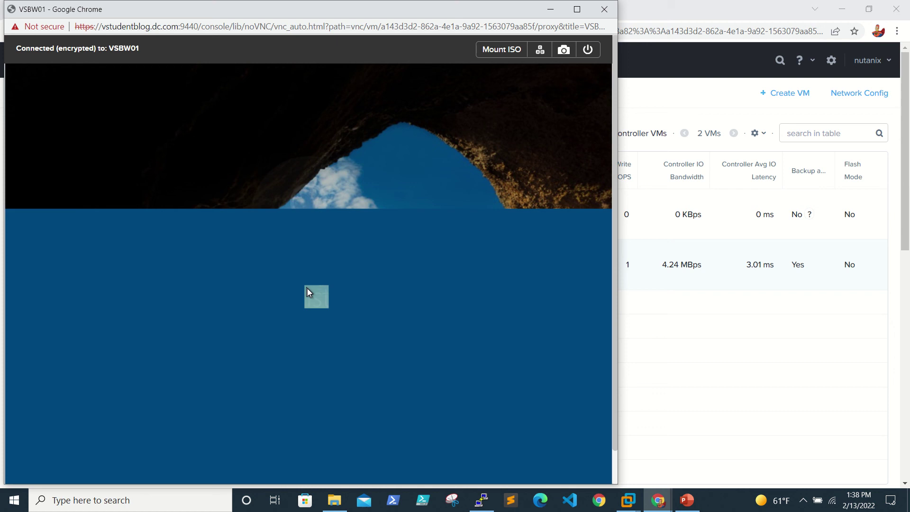
pyautogui.click(283, 341)
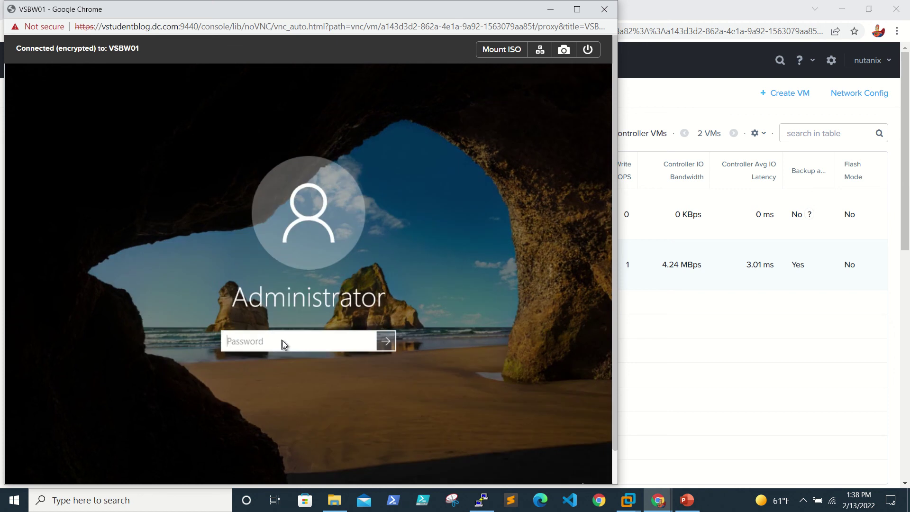
pyautogui.write('••••••••••••')
pyautogui.press('Return')
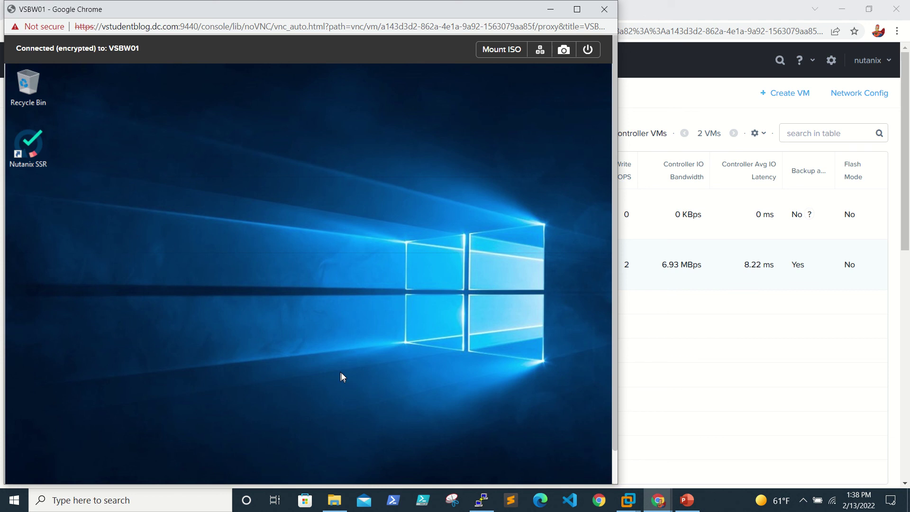
# Run diskmgmt.msc from the Start quick-access menu, then reopen that menu
pyautogui.moveTo(615, 304); pyautogui.dragTo(606, 382)
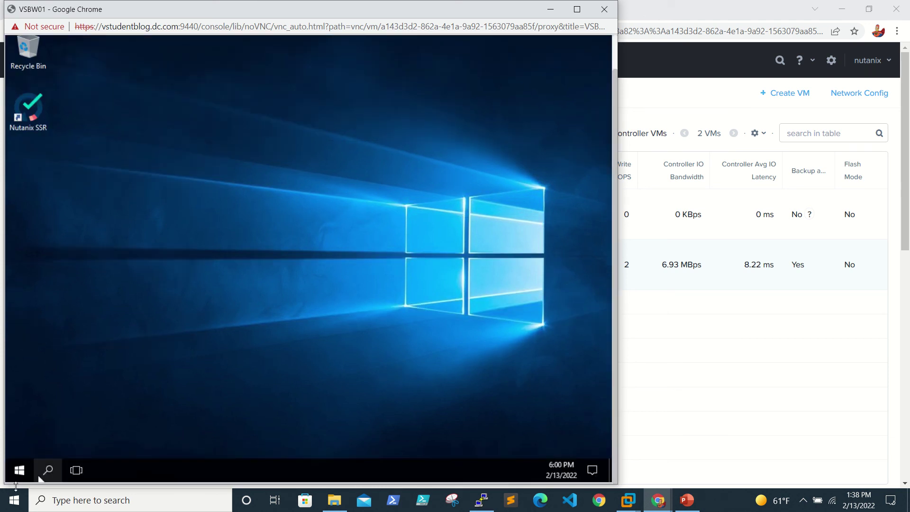
pyautogui.rightClick(18, 472)
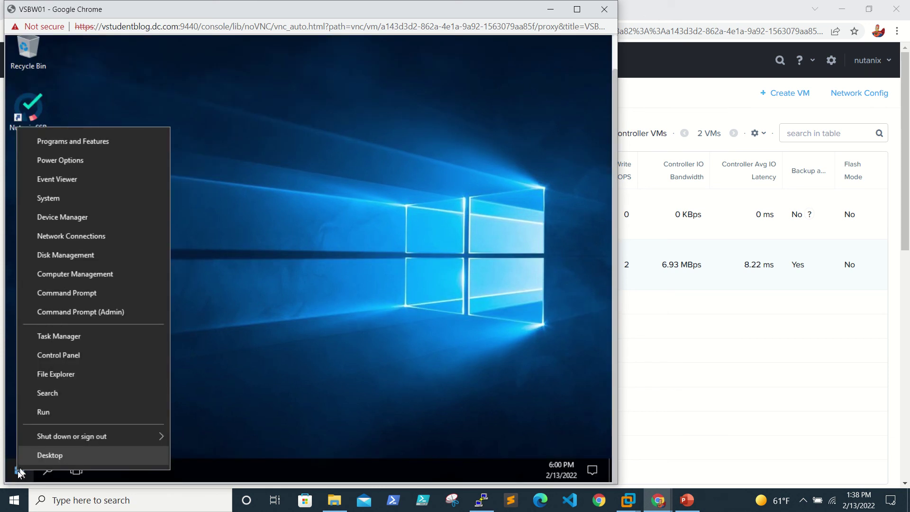
pyautogui.click(91, 413)
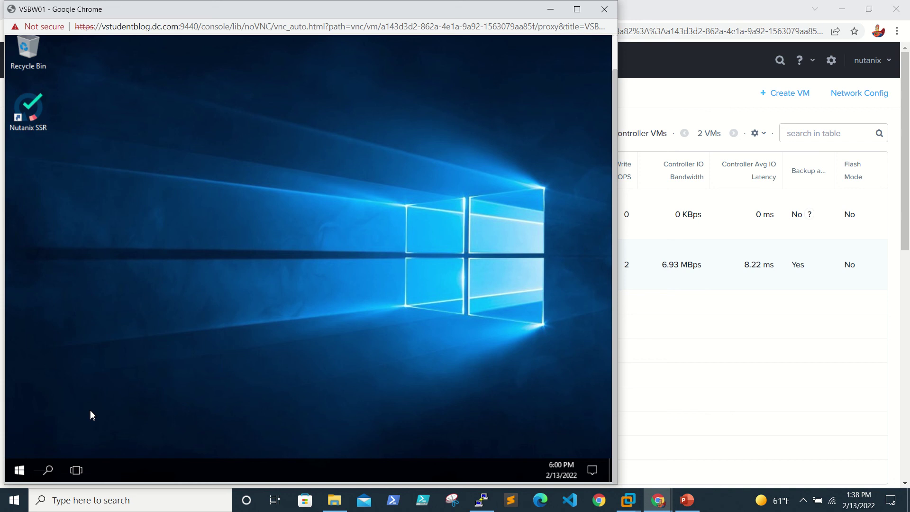
pyautogui.press('Return')
pyautogui.rightClick(17, 469)
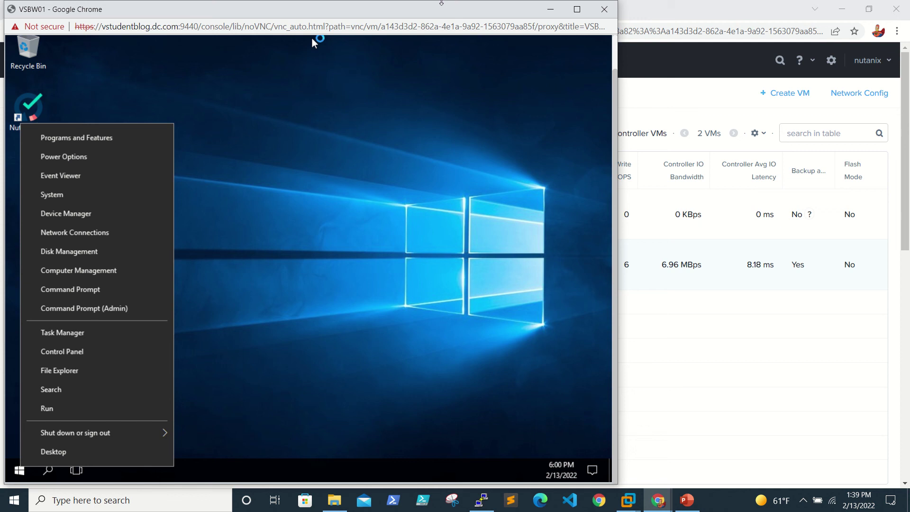
# Extend the C: volume into the 2.00 GB unallocated space using the Extend Volume wizard
pyautogui.moveTo(394, 4)
pyautogui.click(378, 22)
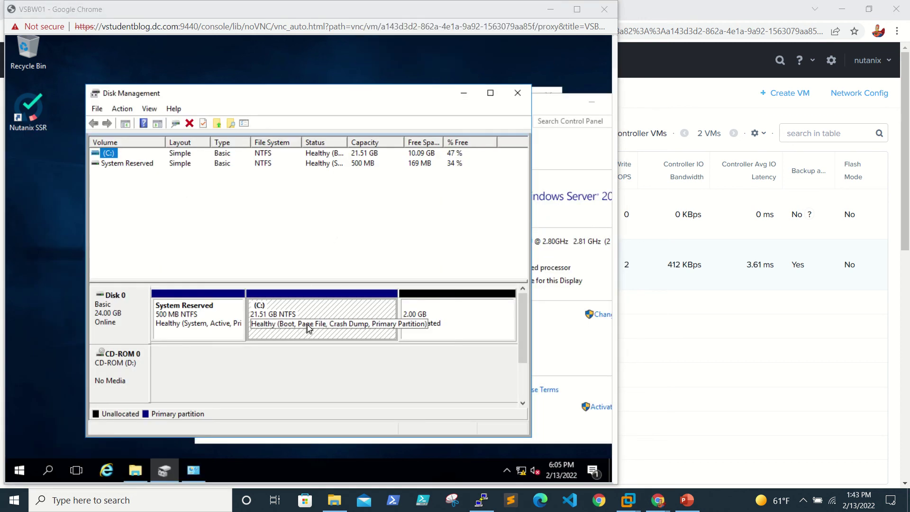
pyautogui.rightClick(357, 314)
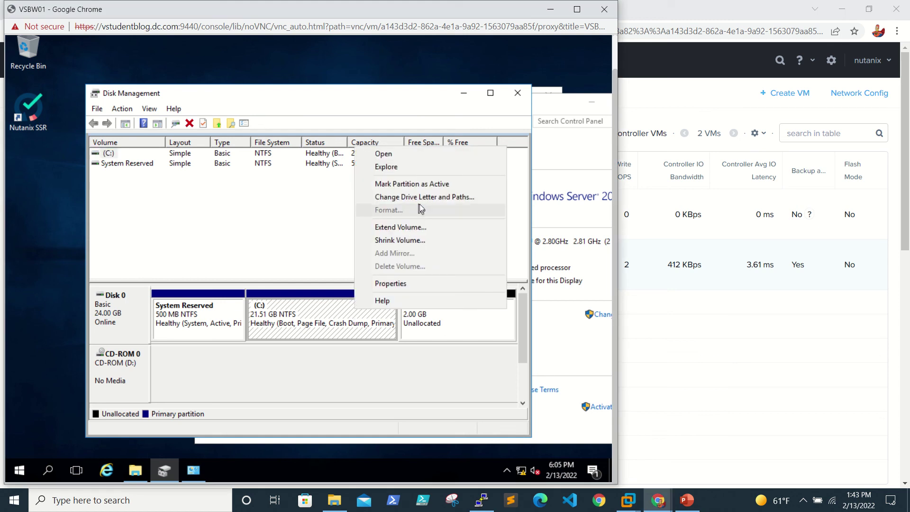
pyautogui.click(405, 227)
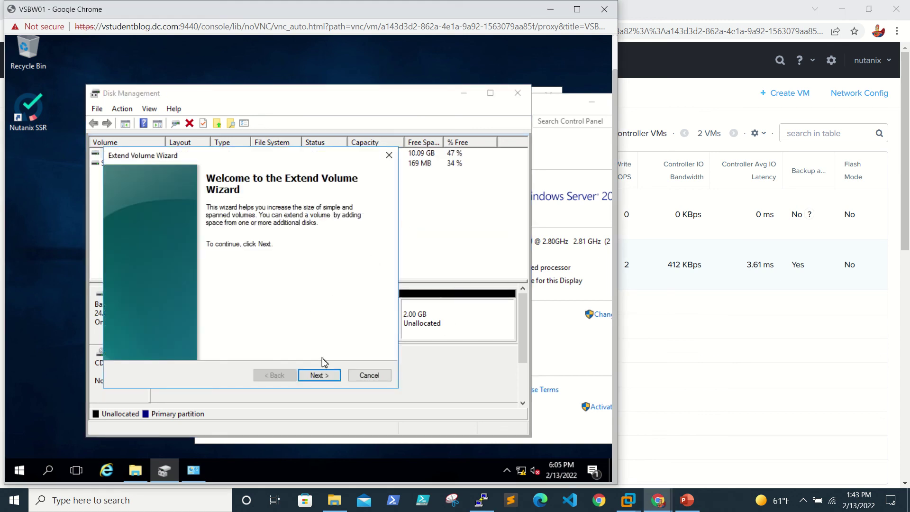
pyautogui.click(319, 373)
pyautogui.click(320, 373)
pyautogui.click(320, 373)
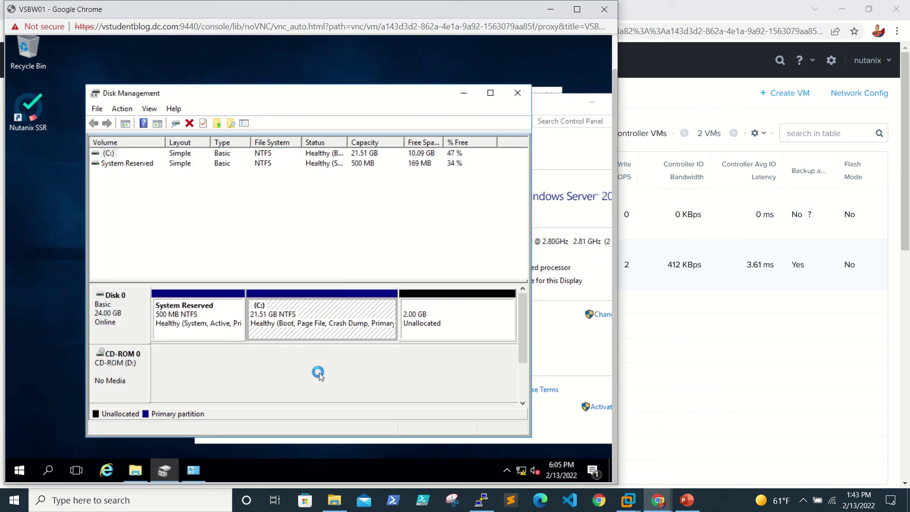
pyautogui.click(571, 156)
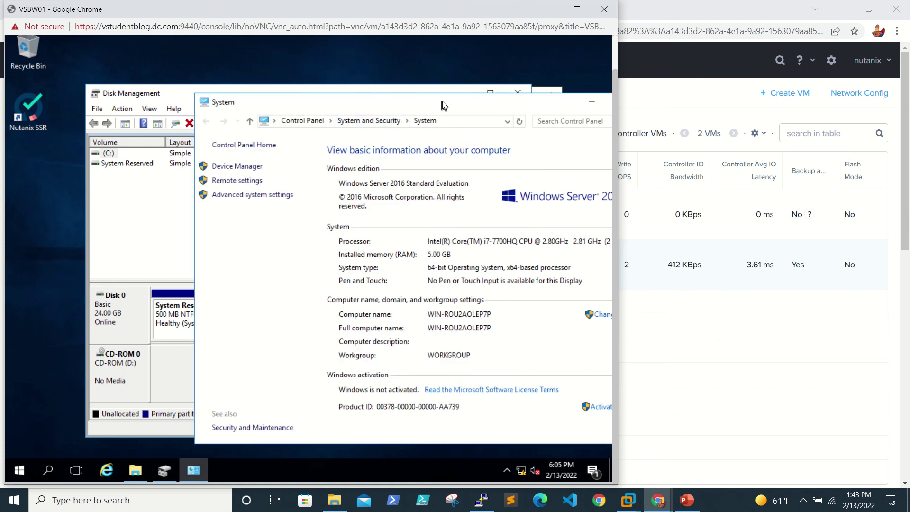
# Confirm 5.00 GB RAM and 2 processors, then close System, Disk Management and File Explorer
pyautogui.moveTo(443, 101); pyautogui.dragTo(389, 102)
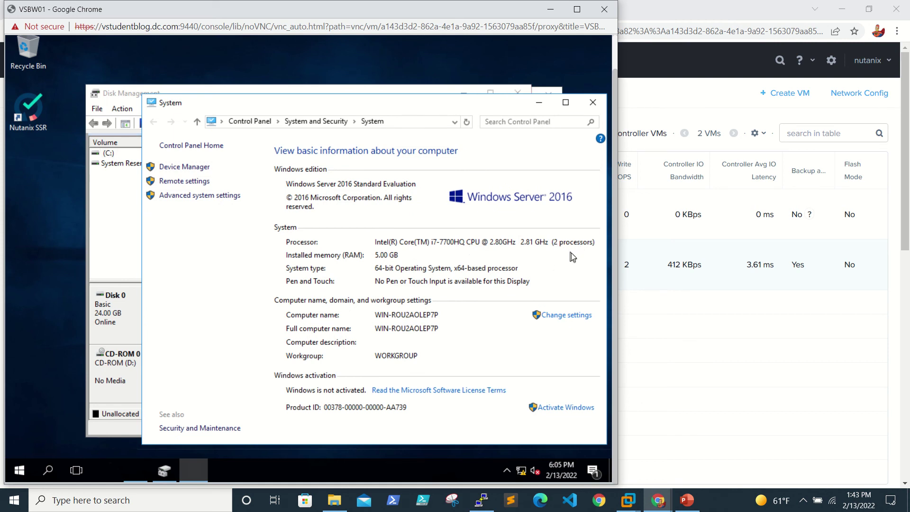
pyautogui.click(603, 104)
pyautogui.click(517, 93)
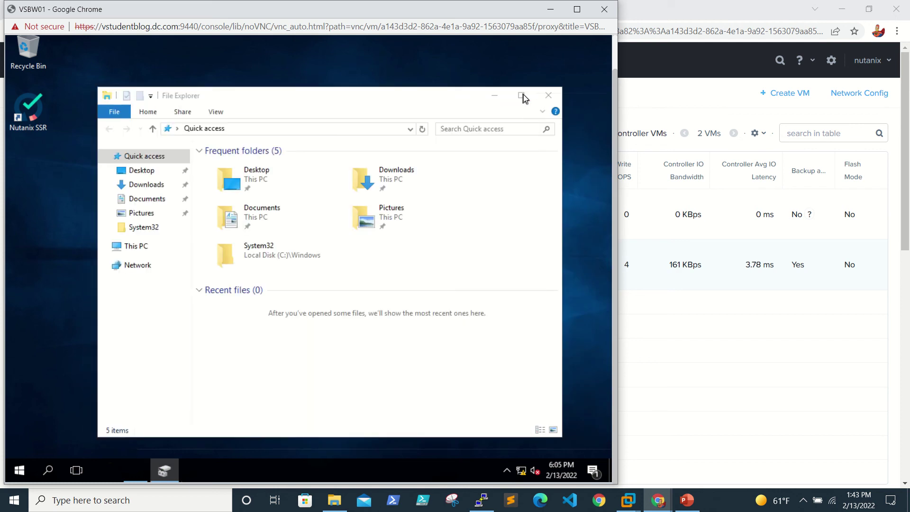
pyautogui.click(549, 95)
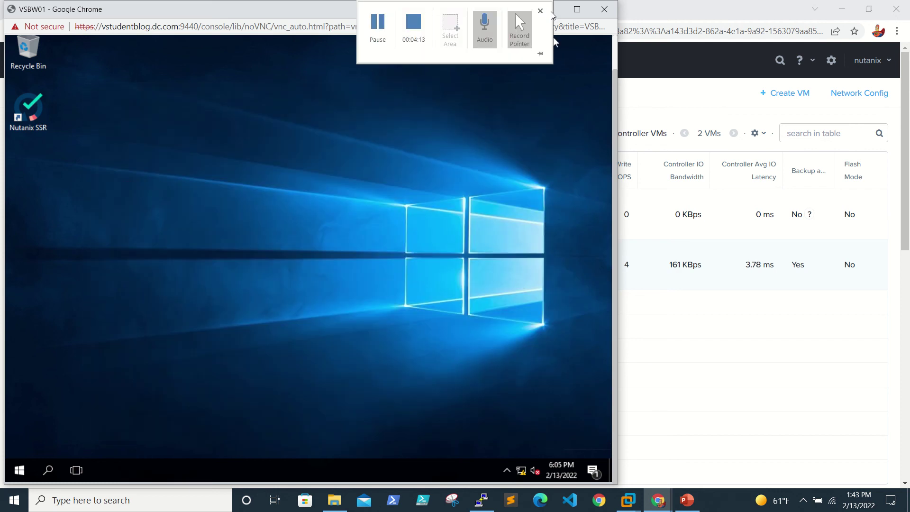
# Minimize the VSBW01 console and Chrome to reveal the local vStudentBlog desktop
pyautogui.click(557, 12)
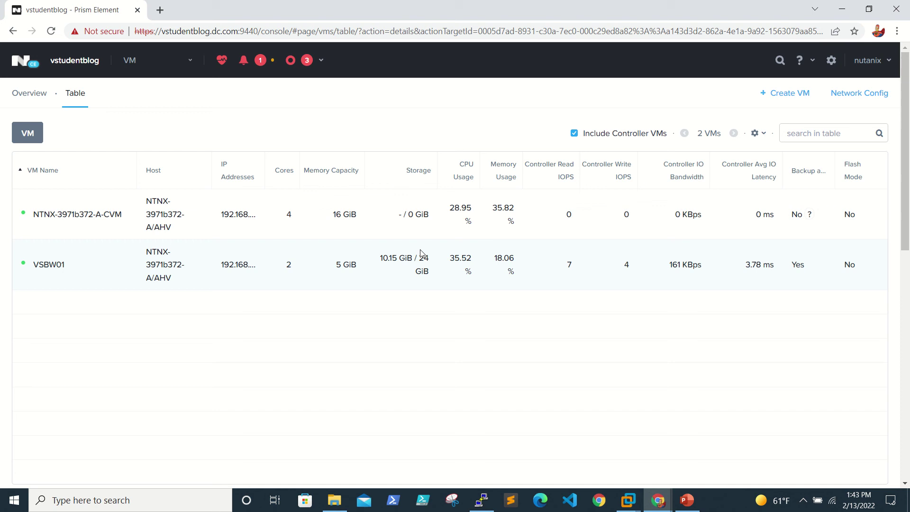
pyautogui.click(845, 8)
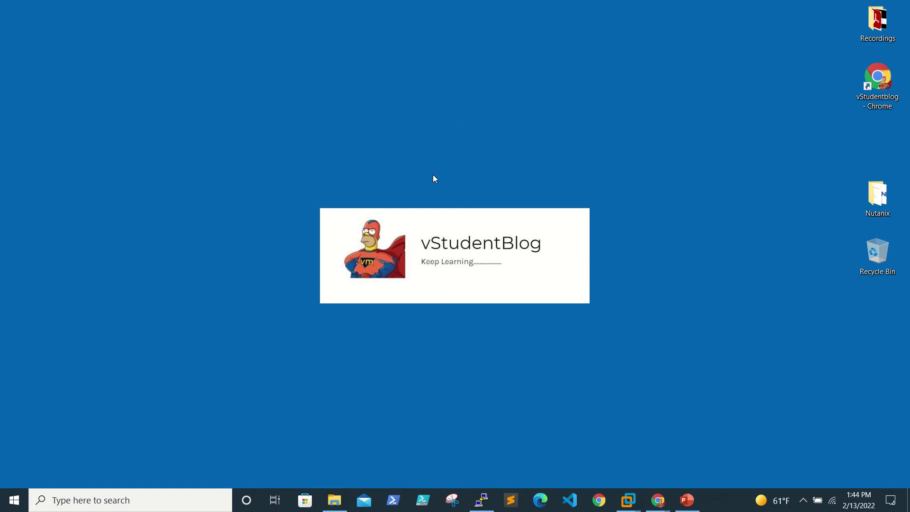
pyautogui.moveTo(397, 2)
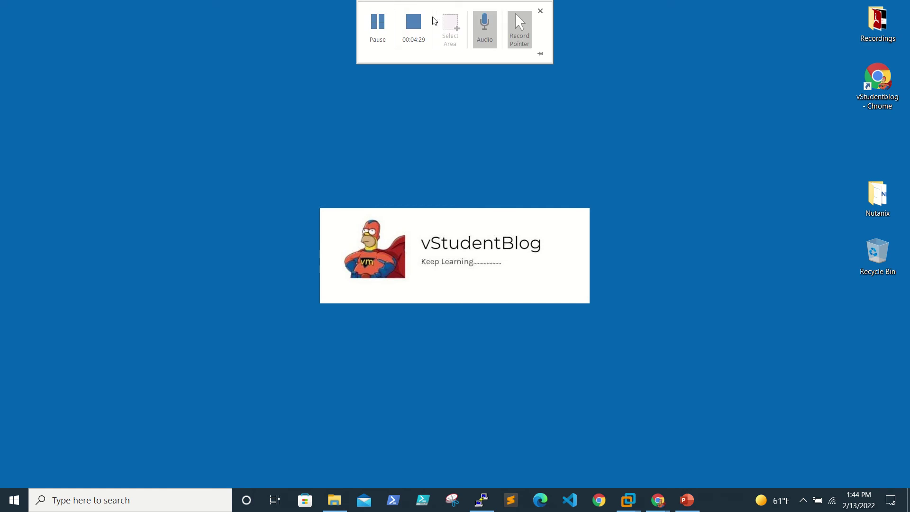